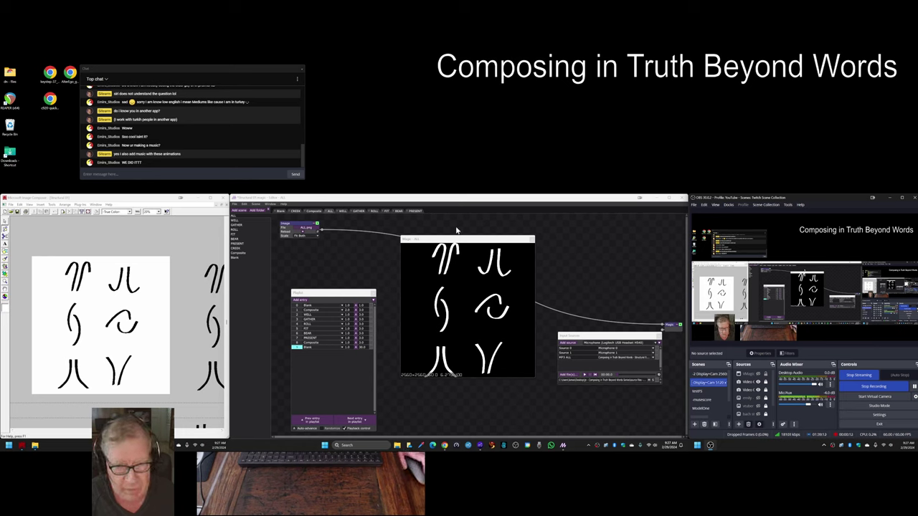
Watch the white glyph scenes cycle in the Magic output preview, then bring up the Stream Log sheet.
drag(456, 239, 453, 257)
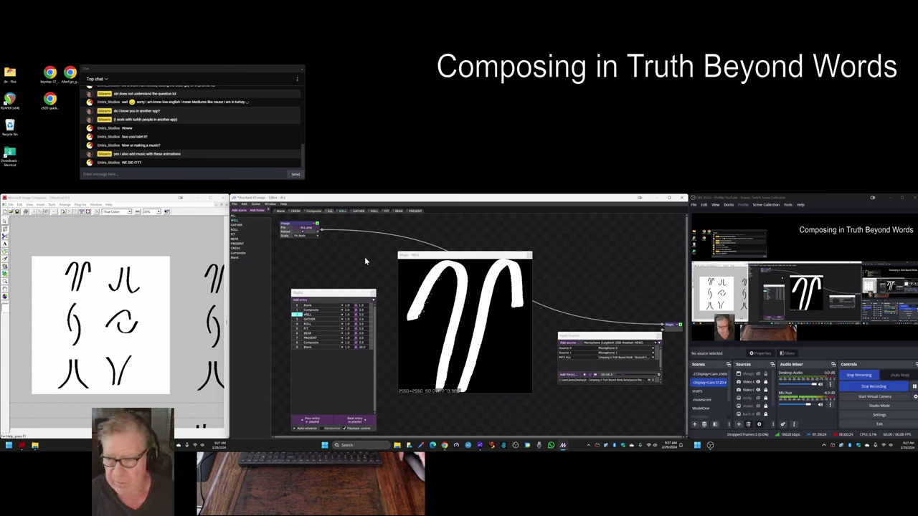
click(444, 446)
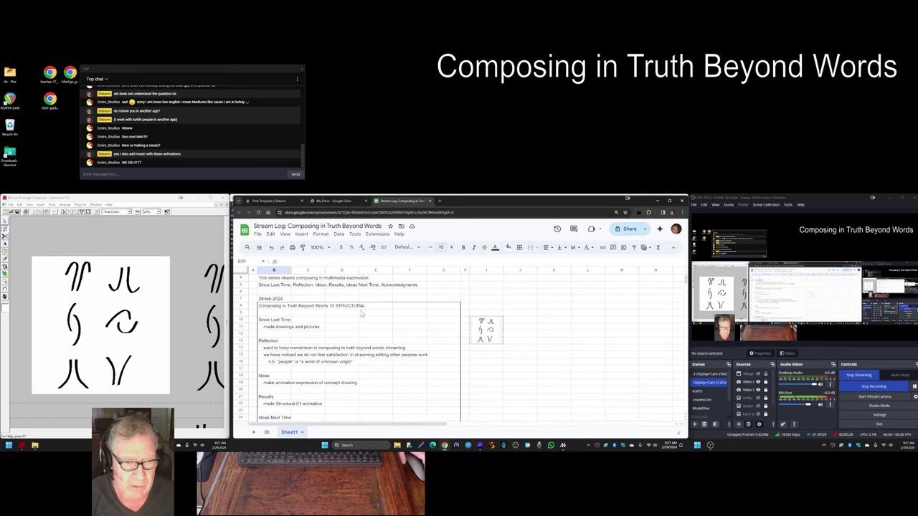
Hide the Sheets menus, go full-screen, and review the B19 Ideas and B22 Results entries beside the glyph drawing.
click(673, 248)
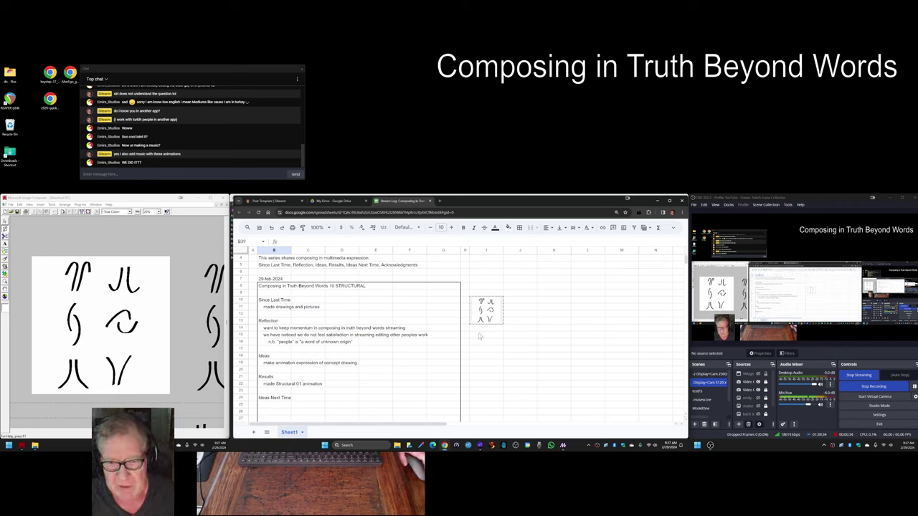
click(708, 374)
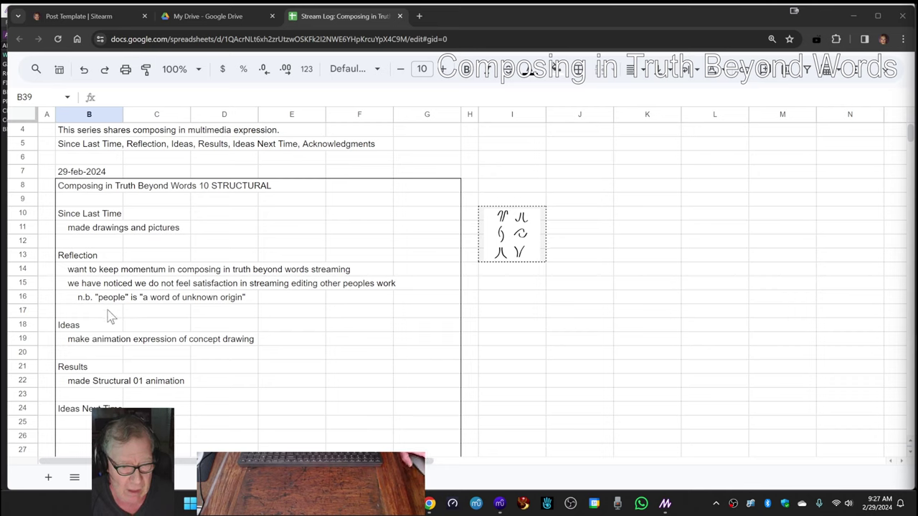
click(103, 342)
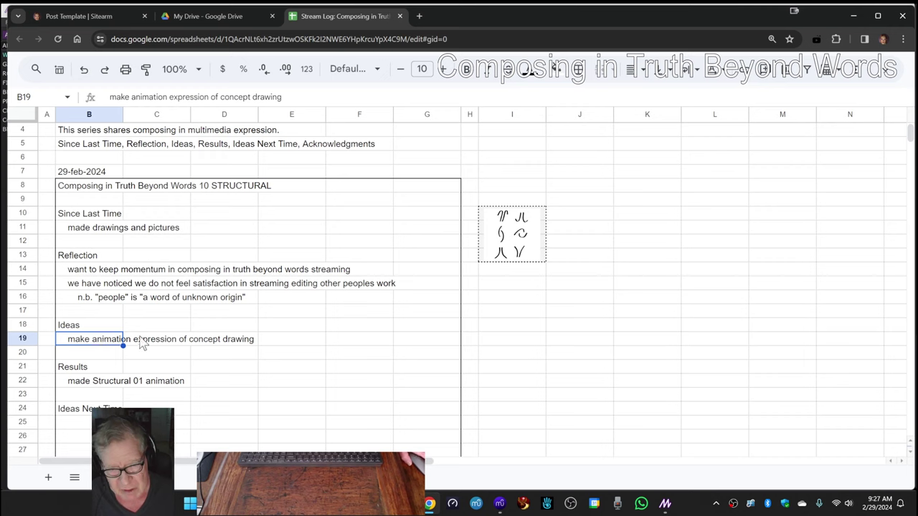
click(518, 234)
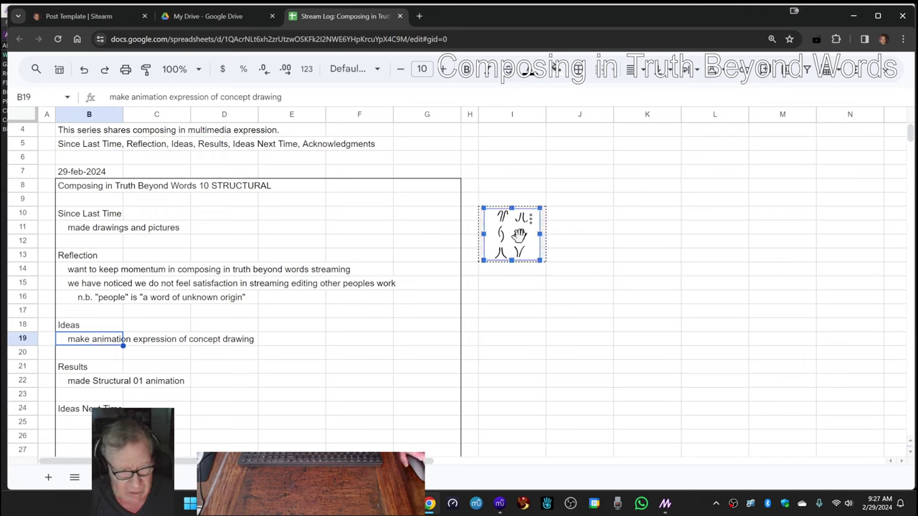
click(78, 383)
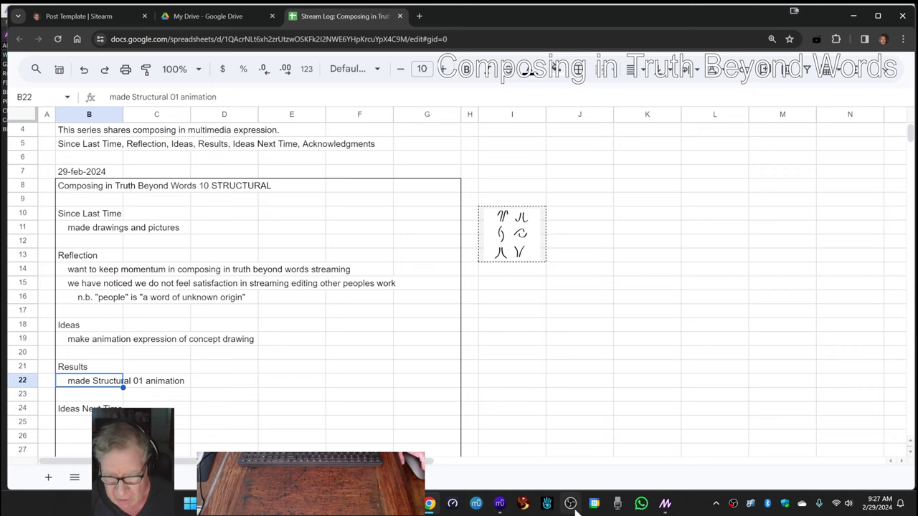
Inspect the empty measures 1, 2 and 3 of the Structural 01 score, then return to Magic.
mouse_move(501, 505)
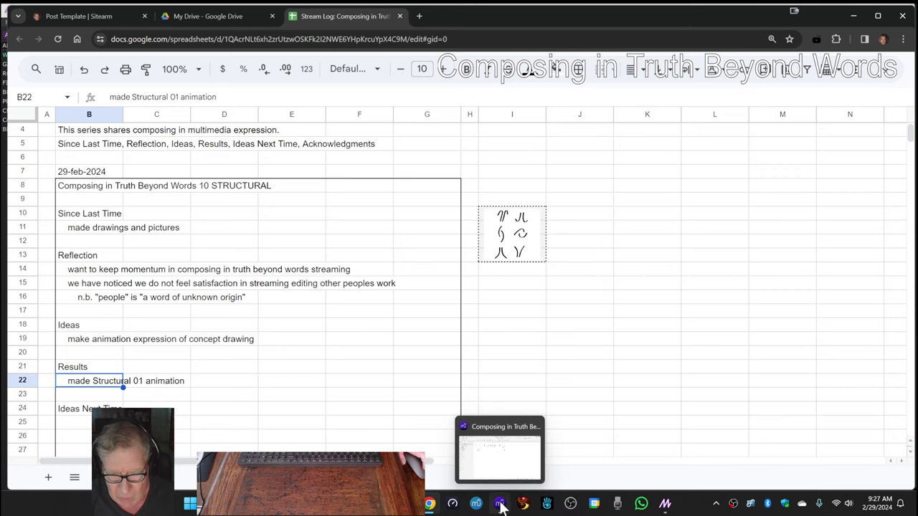
click(502, 506)
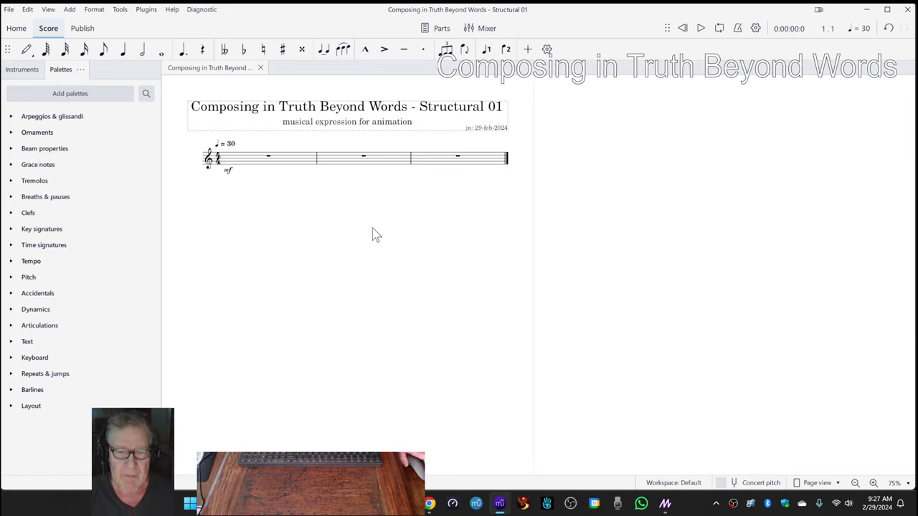
click(306, 165)
click(359, 166)
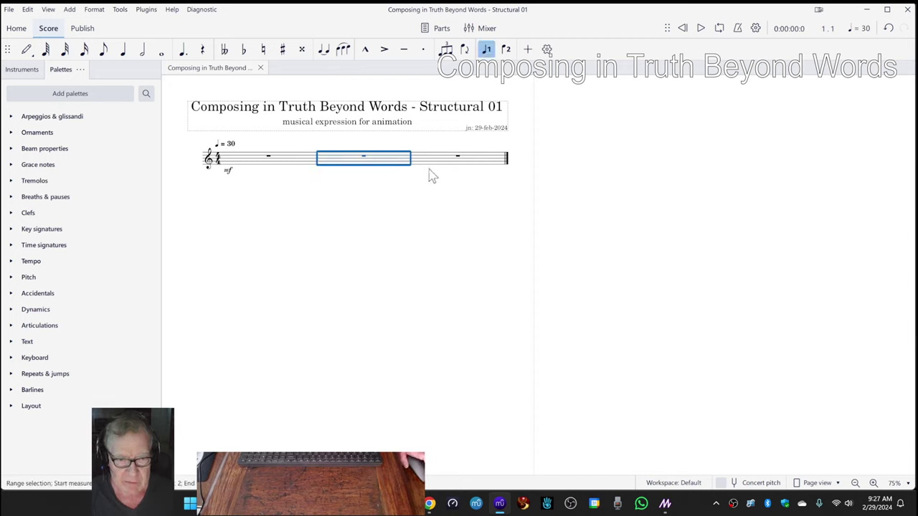
click(447, 167)
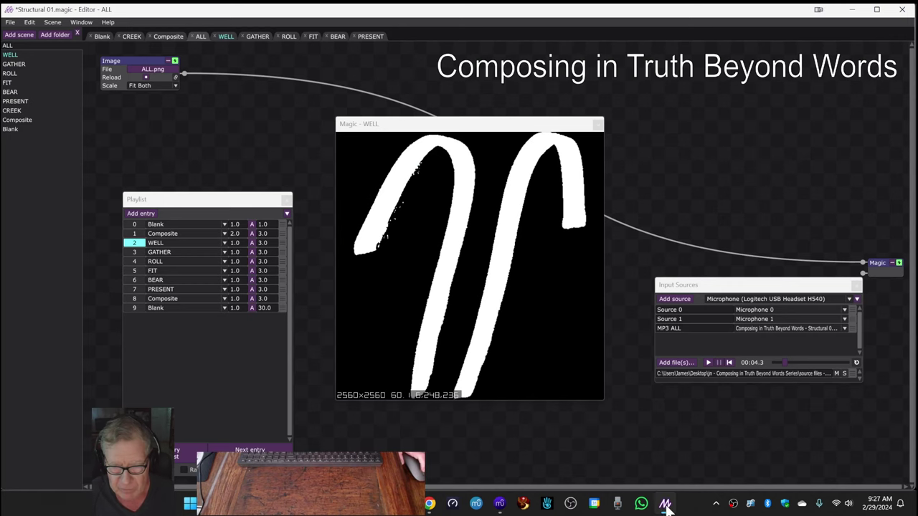
click(665, 503)
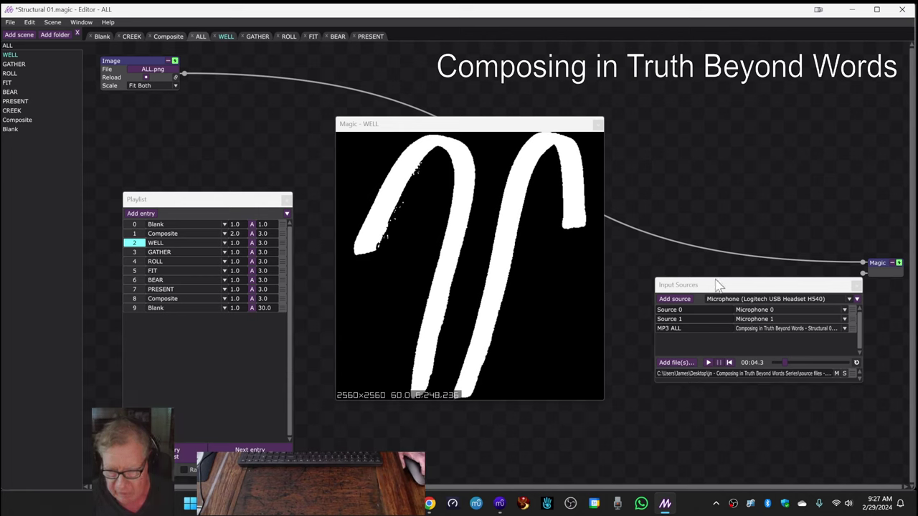
Raise the Input Sources panel, play the playlist from WELL to BEAR and pause, then switch to Image Composer.
drag(720, 285, 664, 136)
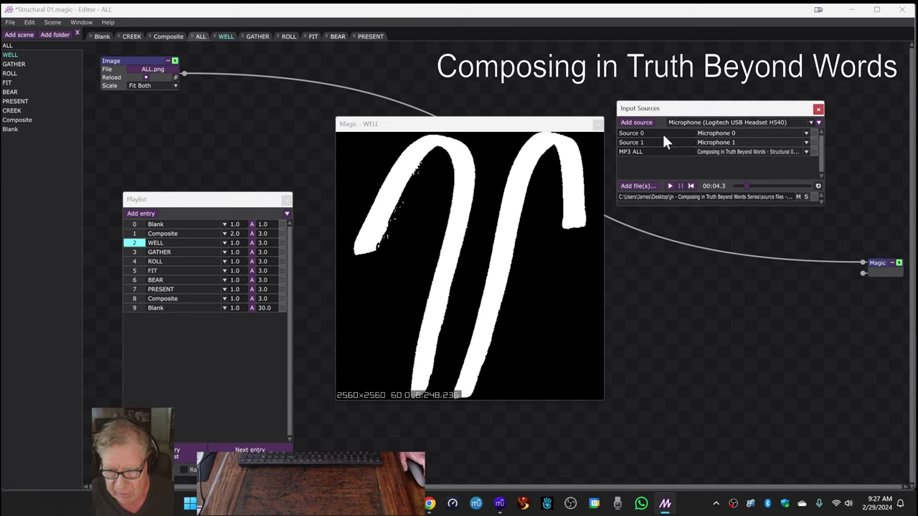
click(670, 186)
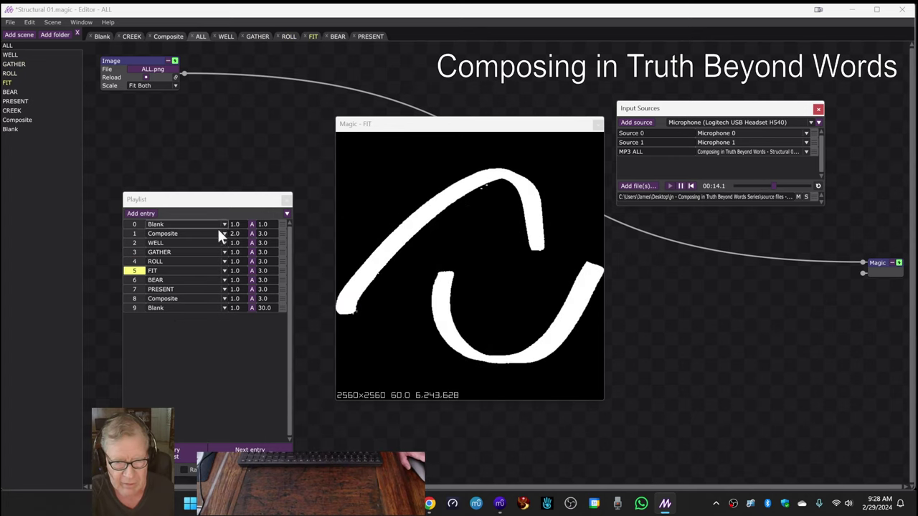
click(681, 186)
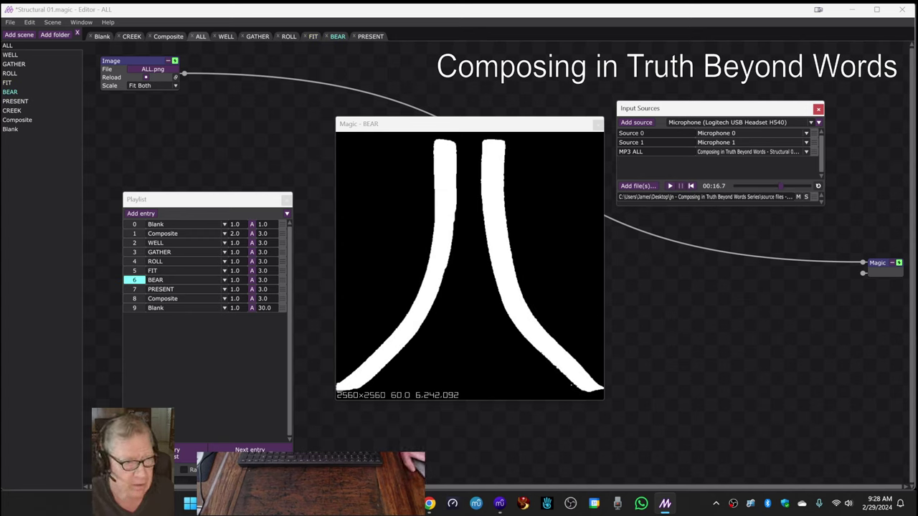
key(alt+Tab)
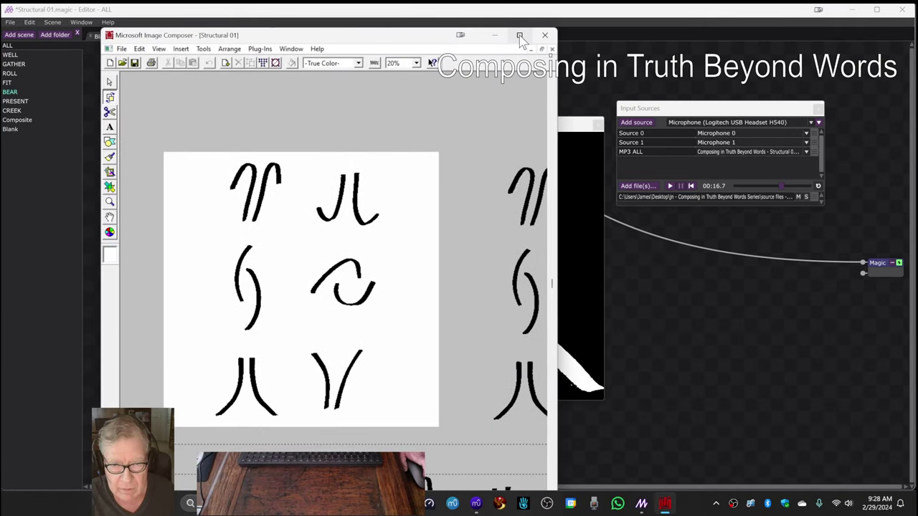
Maximize Image Composer and inspect the white-backed sheet, the black sprite and the white sprite.
click(520, 35)
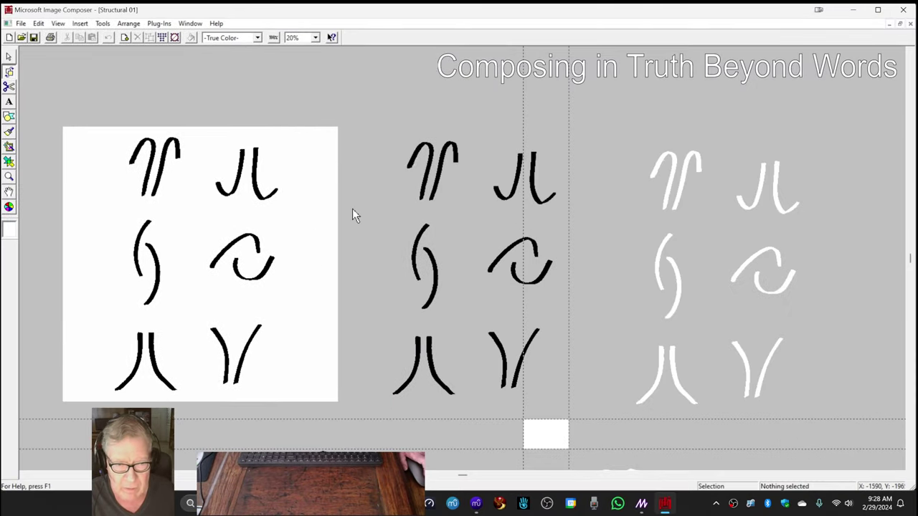
click(302, 215)
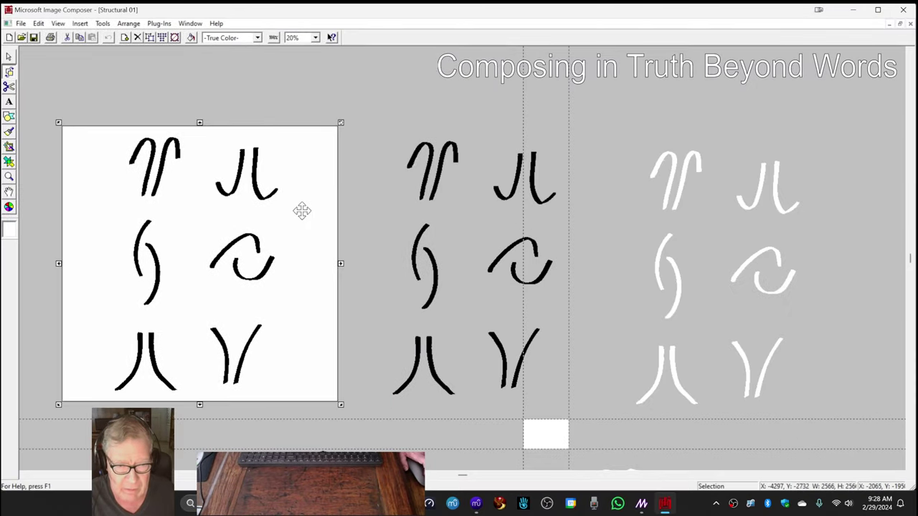
click(437, 190)
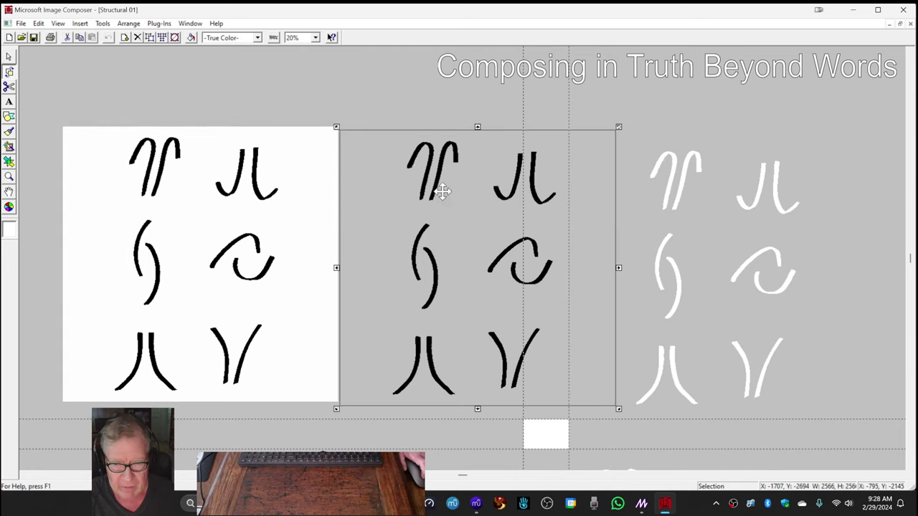
scroll(747, 307, down, 2)
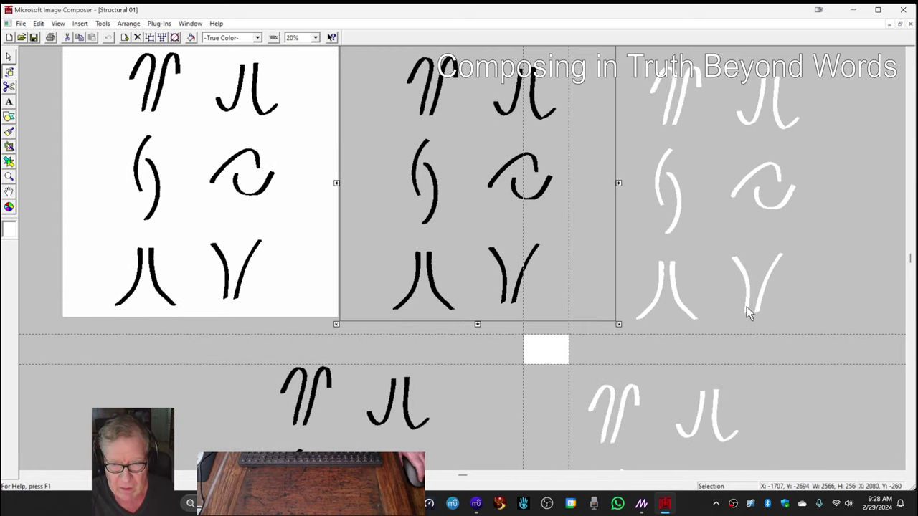
click(678, 274)
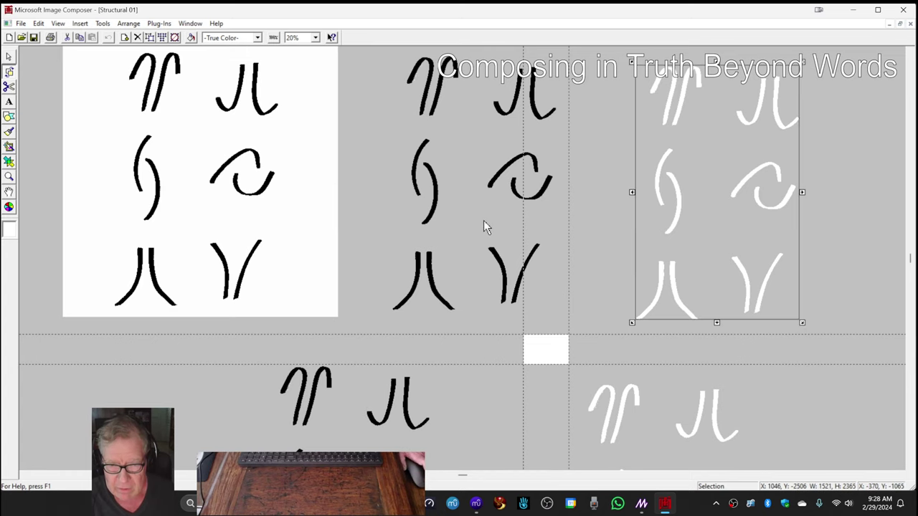
Inspect the top-left, top-right, bracket and swirl white glyphs, then return to Magic.
scroll(716, 252, down, 8)
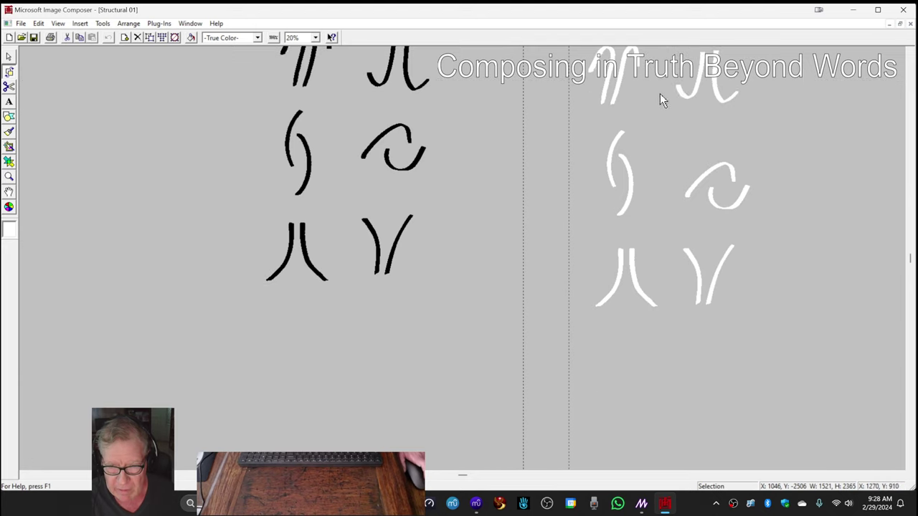
click(631, 84)
click(688, 86)
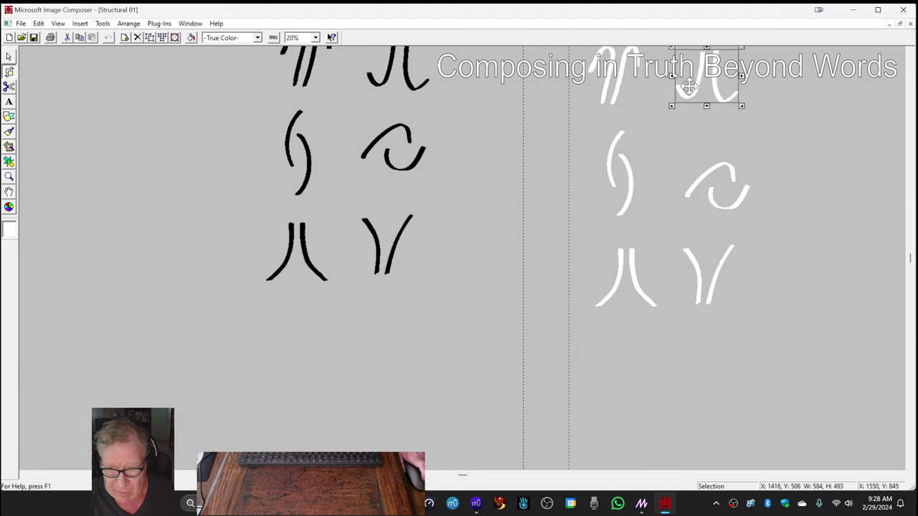
click(615, 180)
click(717, 191)
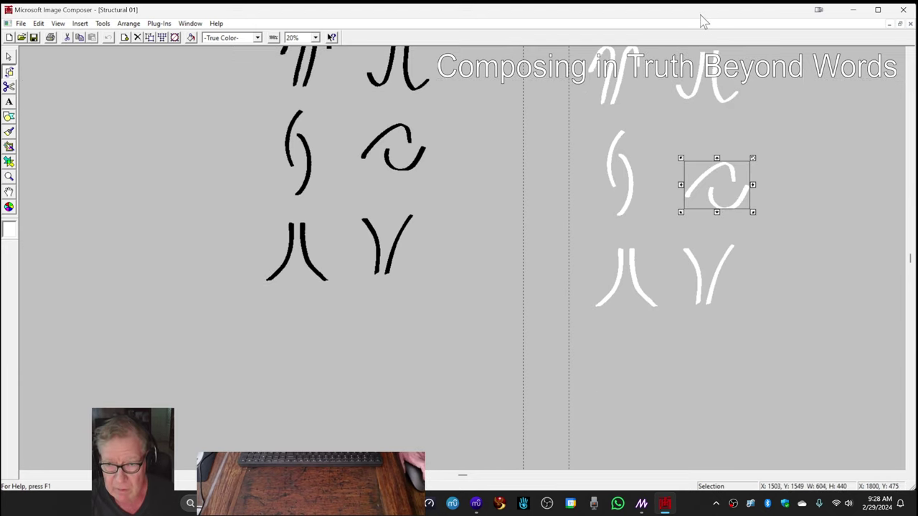
key(alt+Tab)
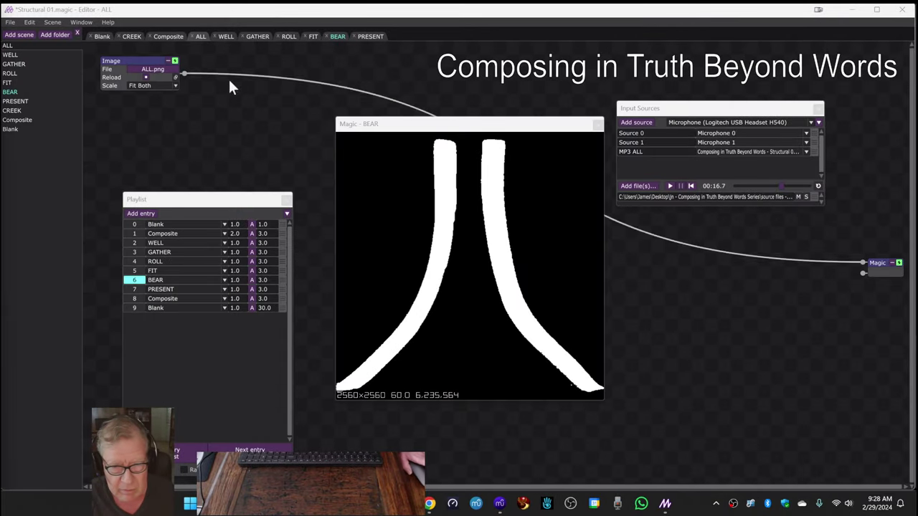
Move the BEAR preview up-left, play the scene playlist from the start, then switch to WELL.
drag(434, 127, 412, 88)
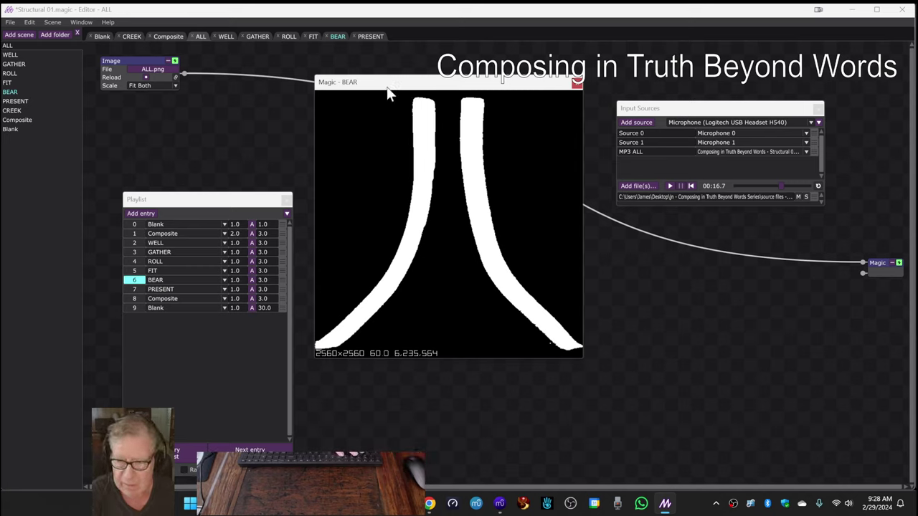
key(space)
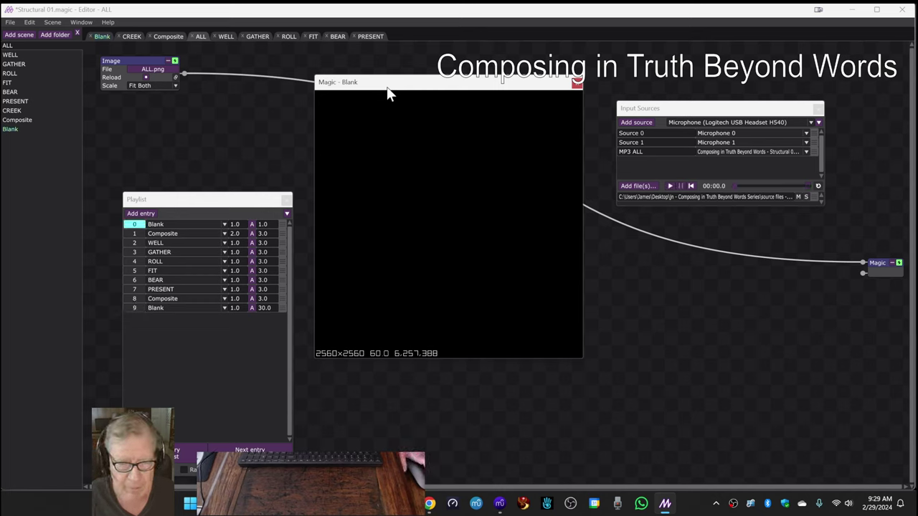
click(225, 36)
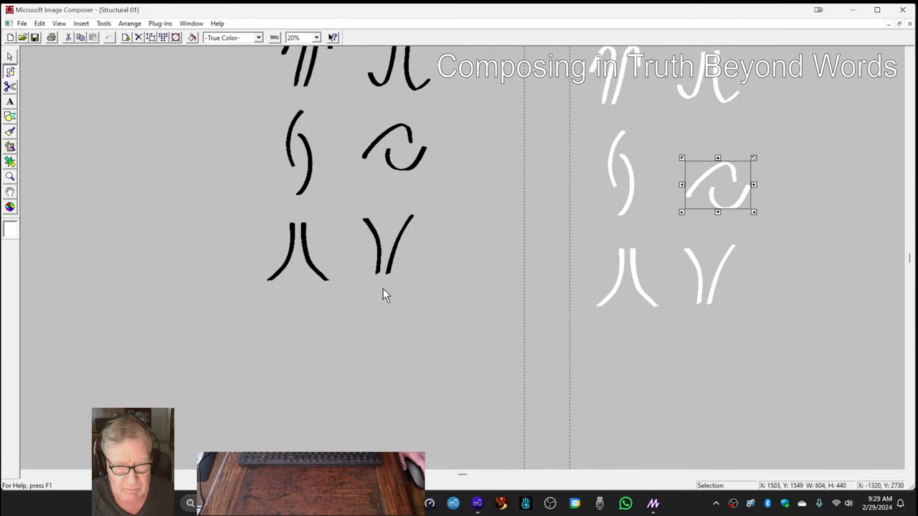
scroll(382, 293, up, 3)
scroll(382, 293, up, 3)
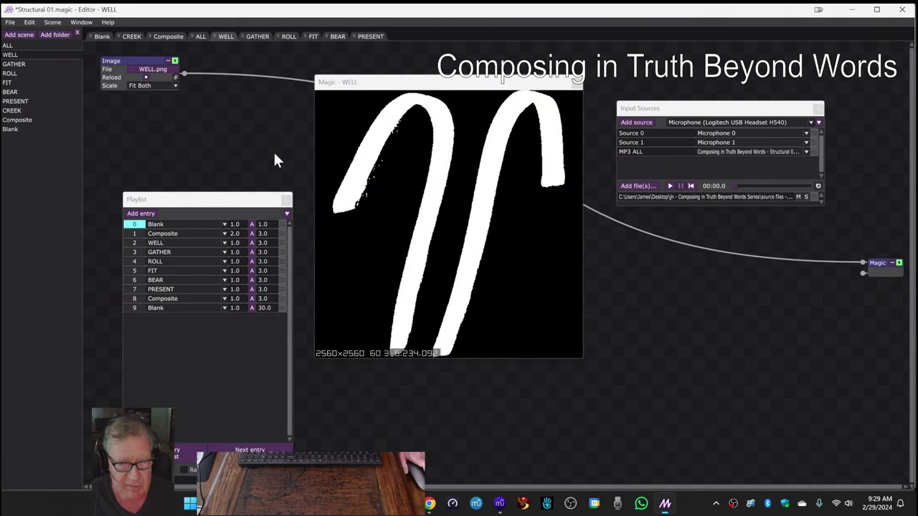
Show the ALL scene with all six white glyphs and shift its preview window slightly right.
click(197, 36)
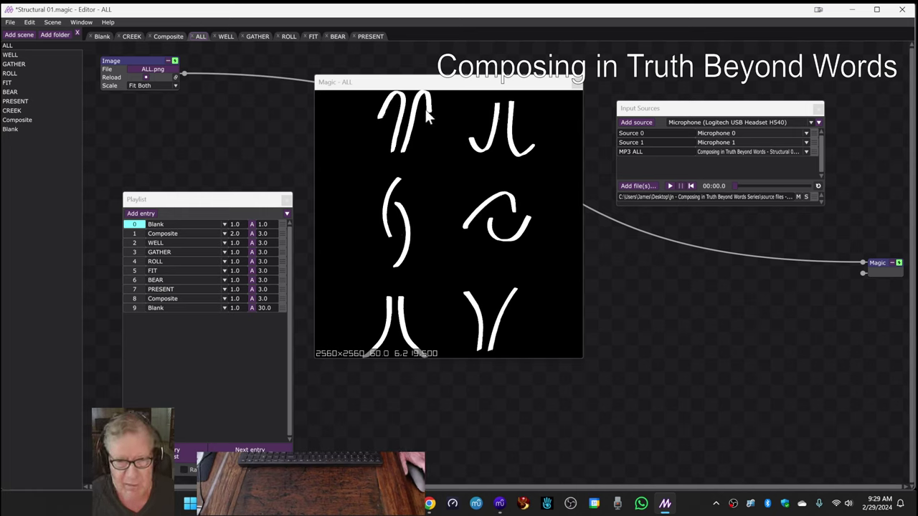
drag(417, 83, 446, 84)
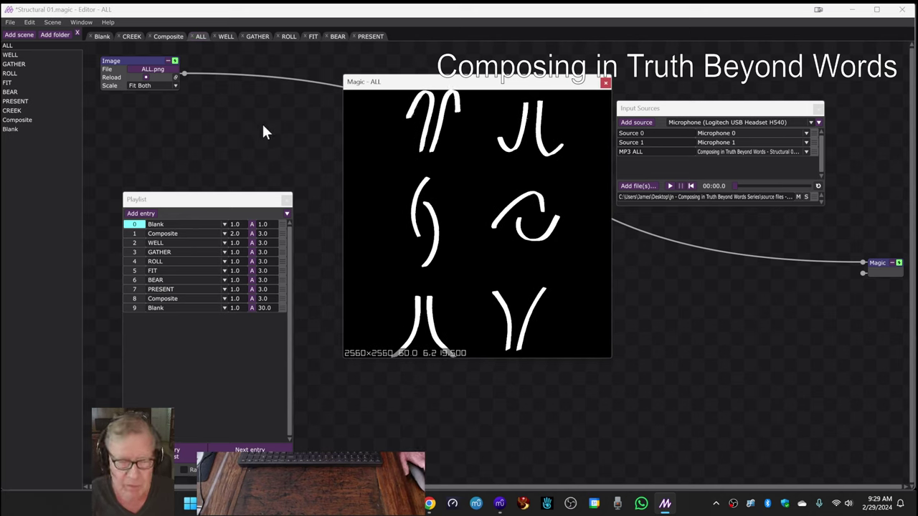
Return to the Stream Log and select the 29-feb-2024 Ideas entry in B19 and the glyph drawing.
click(429, 504)
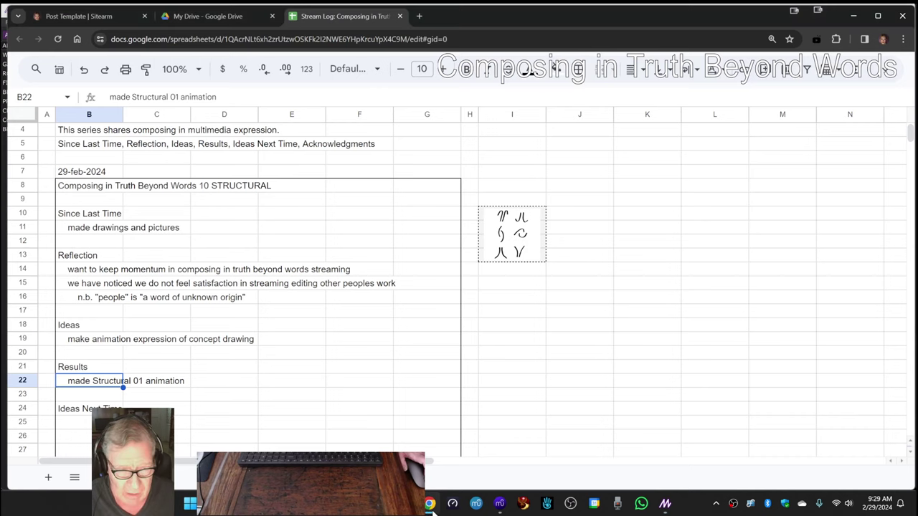
click(103, 342)
click(496, 249)
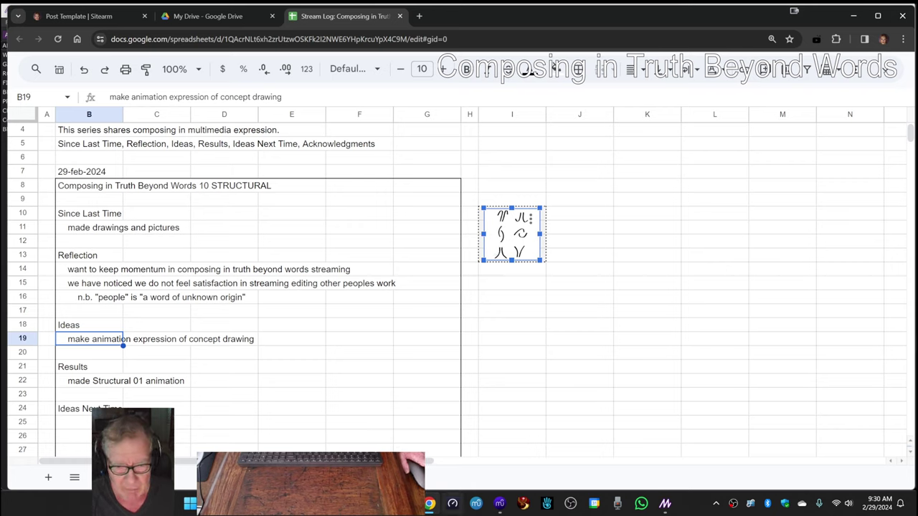
Briefly view the CREEK video scene in Magic, then go back to the Stream Log sheet.
click(666, 507)
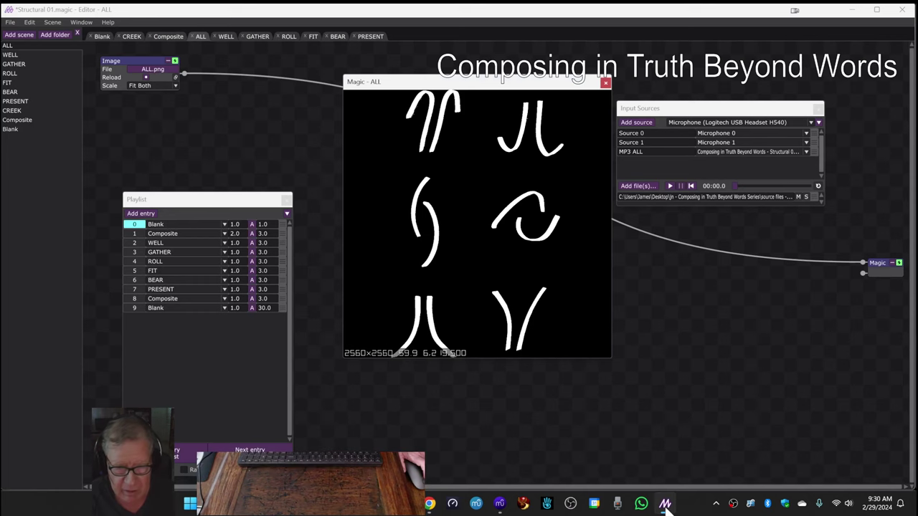
click(133, 36)
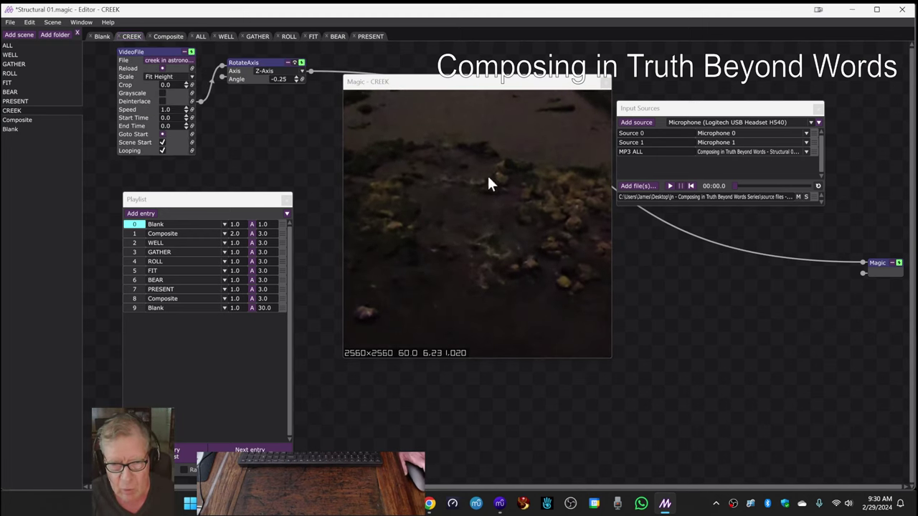
click(429, 504)
Enter 'continue working with Structural 01 animation e.g., glyphs in motion' in cell B25.
scroll(139, 354, down, 2)
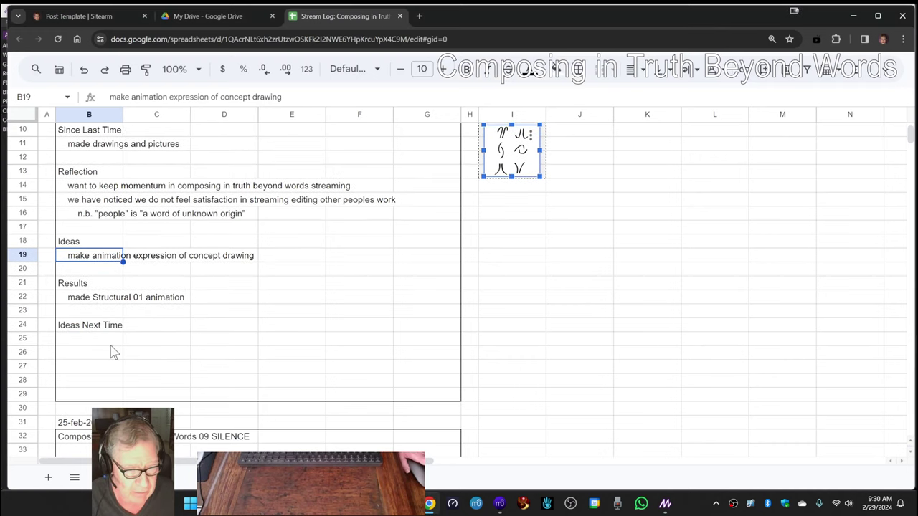
click(112, 345)
key(Return)
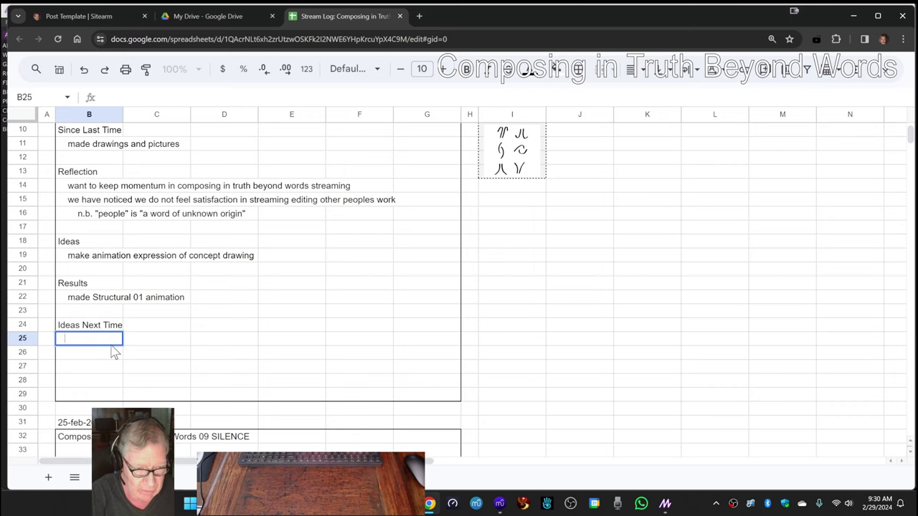
text(continue wor)
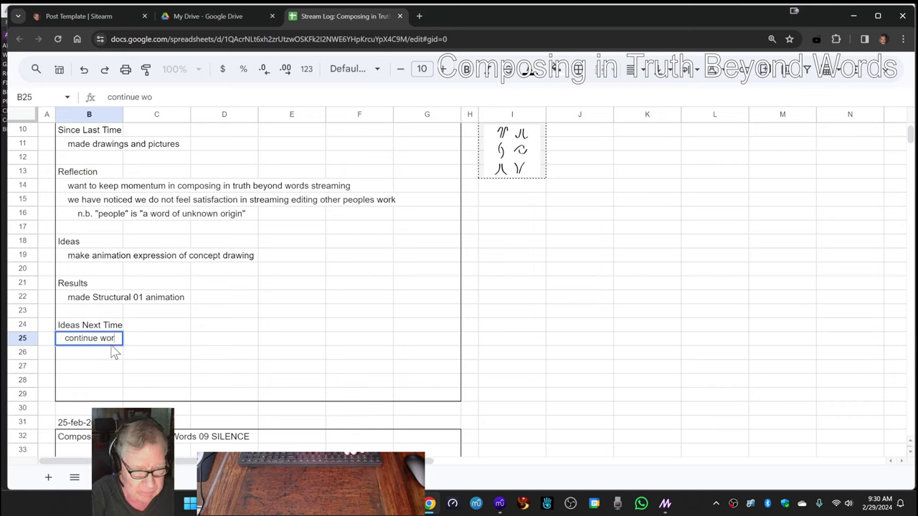
text(king with S)
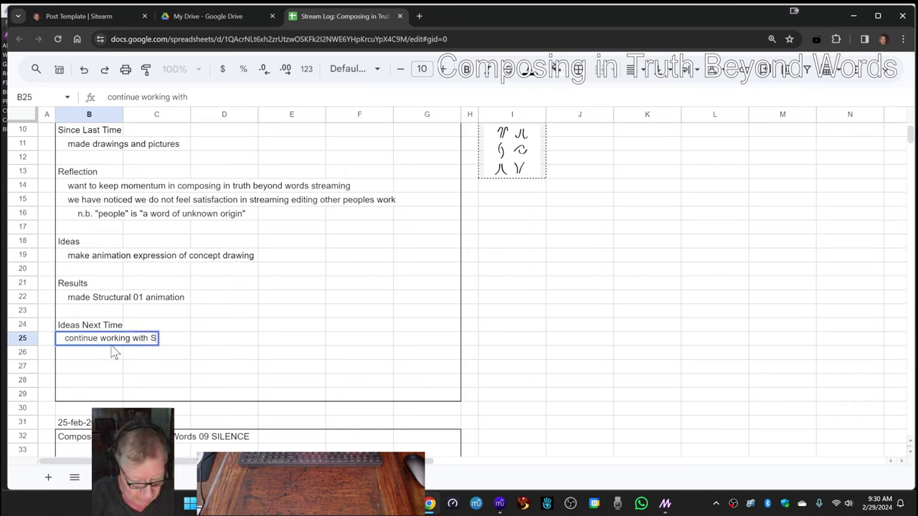
text(truc)
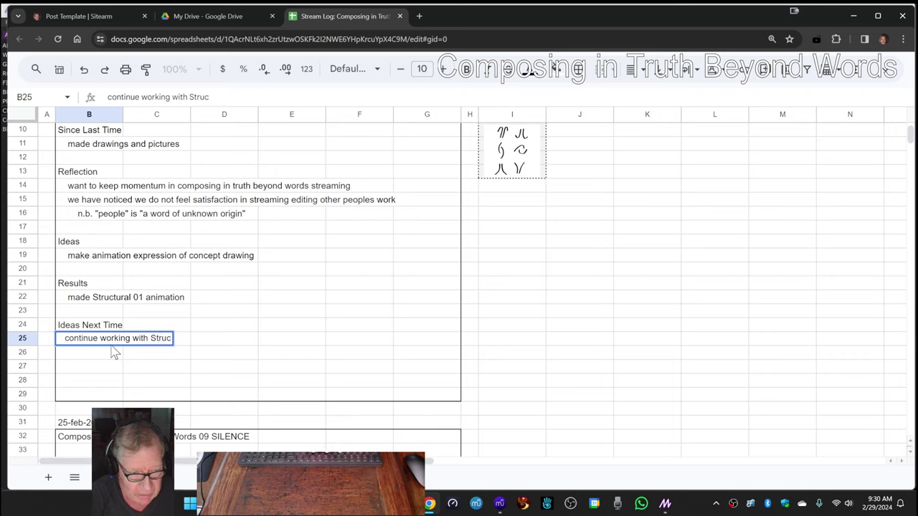
text(tur)
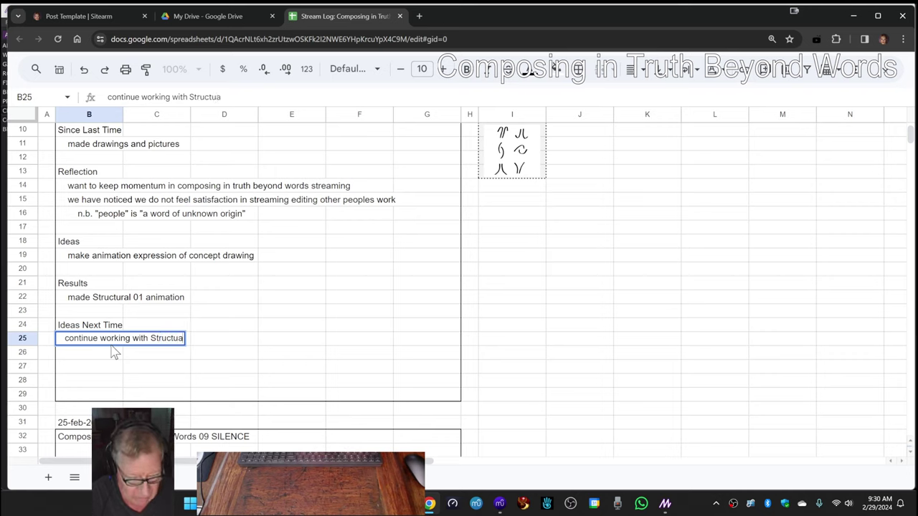
text(al 0)
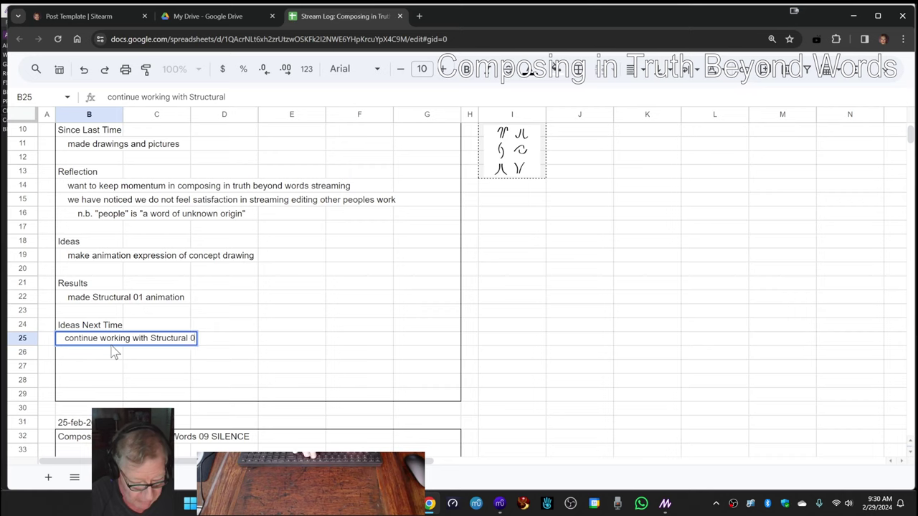
text(1 animation e.g.)
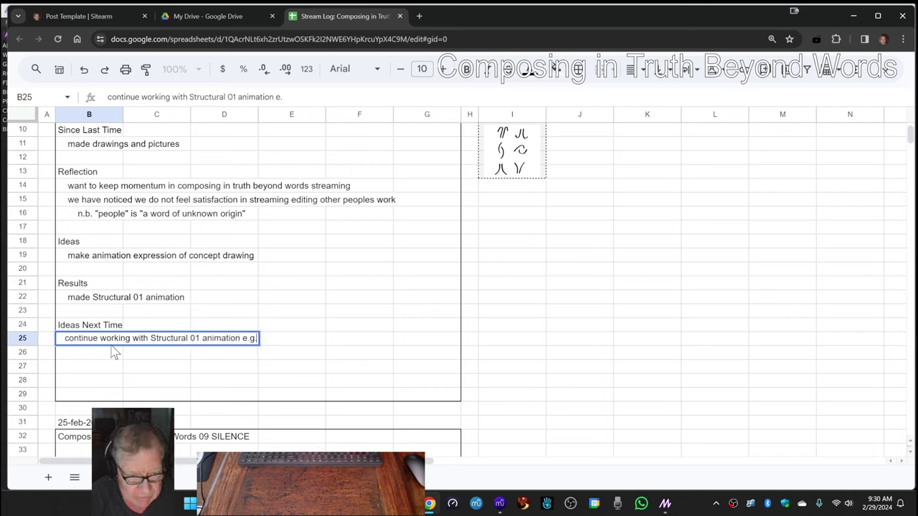
text(, glyphs in motion)
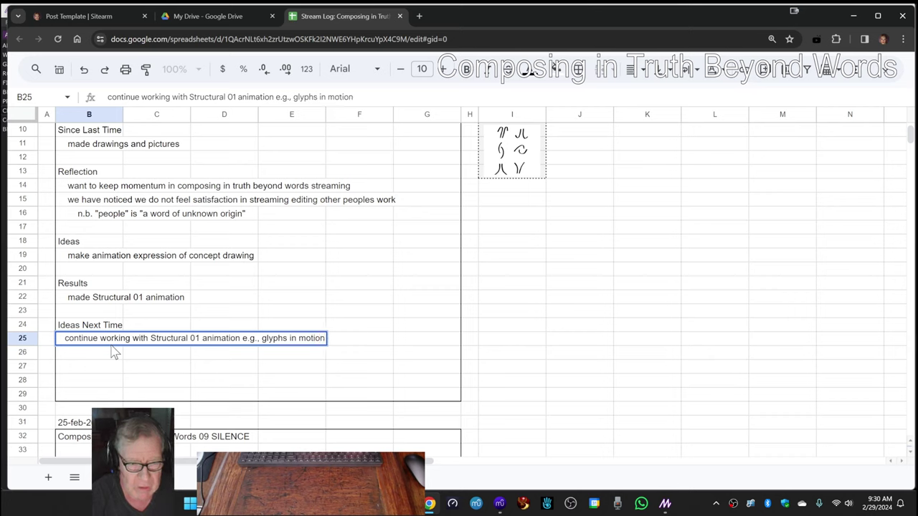
Commit the Ideas Next Time entry and add a 'Shout Out' heading in B27.
key(Return)
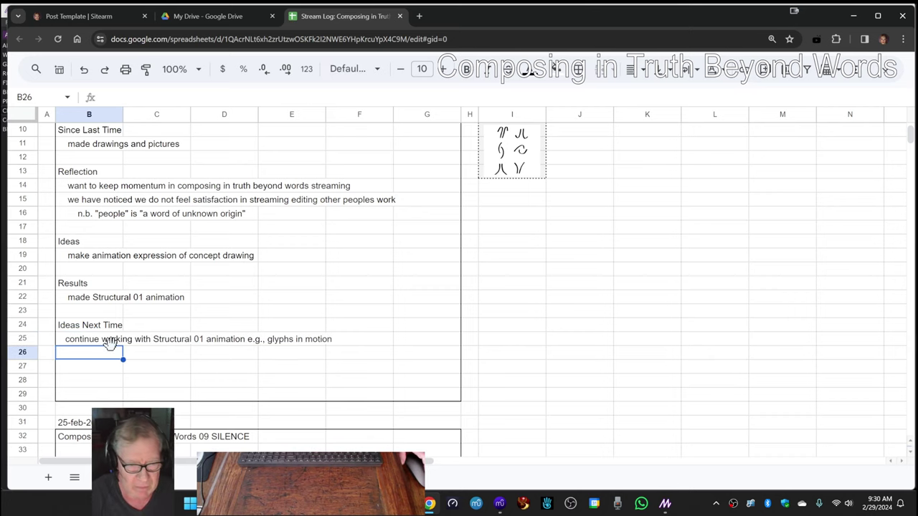
key(Return)
text(A)
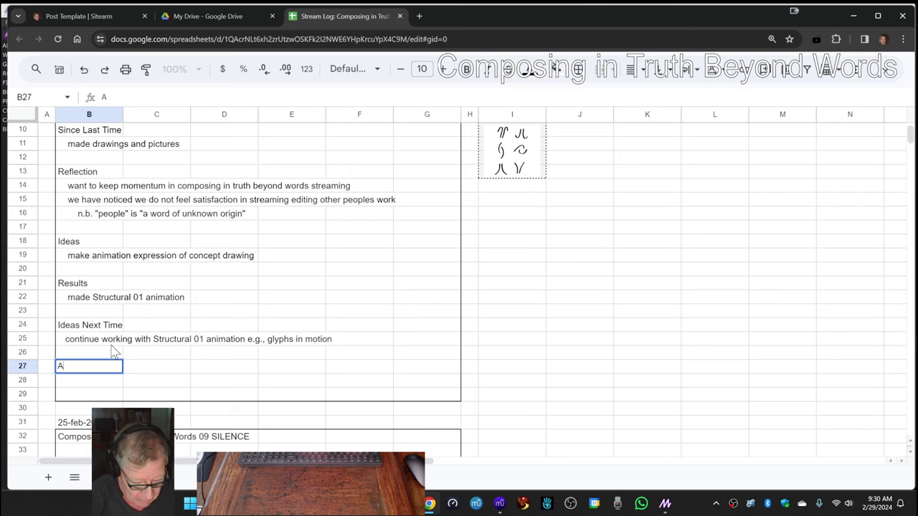
key(BackSpace)
text(Shout Out)
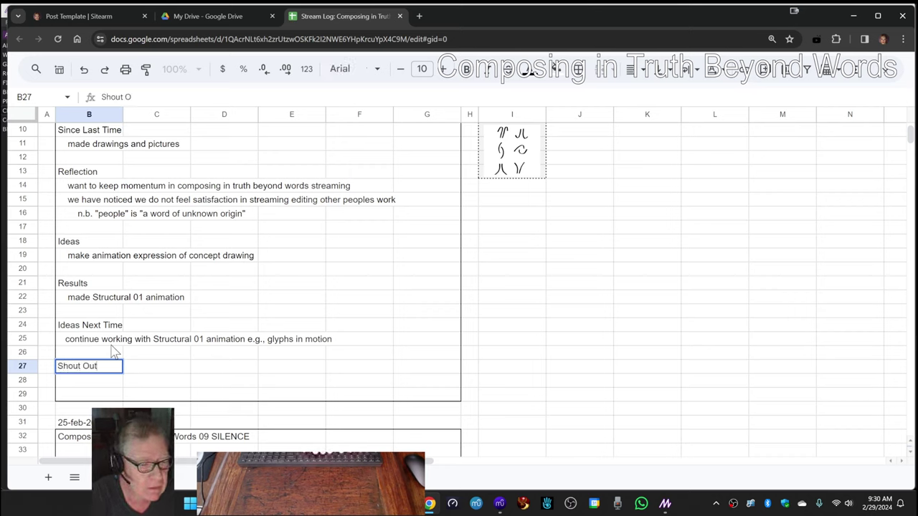
key(Return)
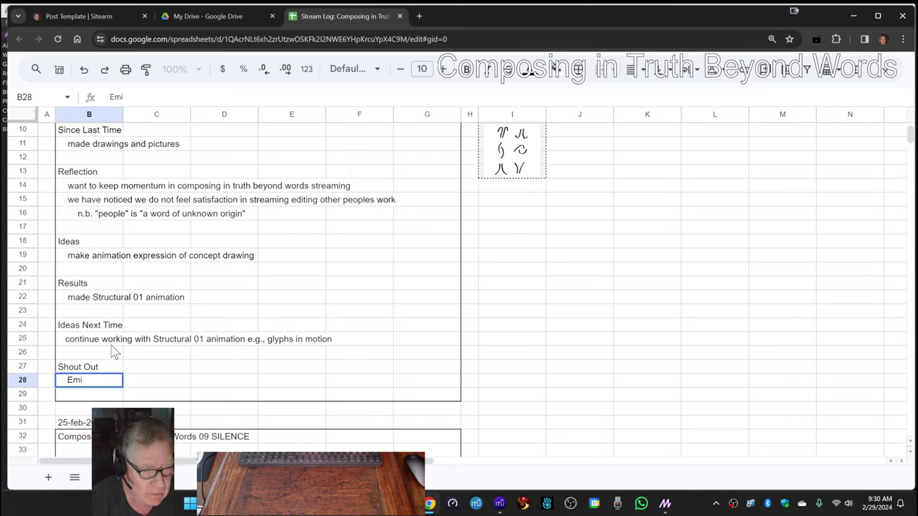
Enter the credited studio's name in B28, beneath the Shout Out heading.
text(Emirs S)
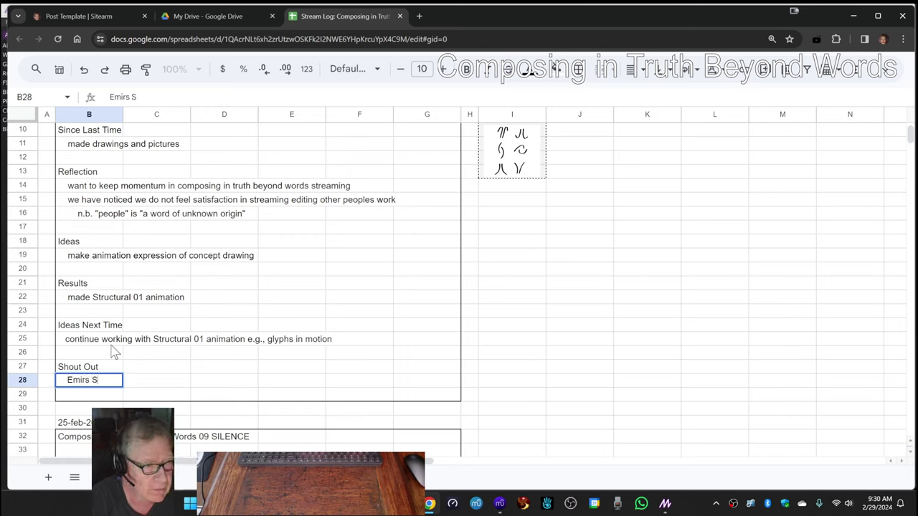
text(tudios)
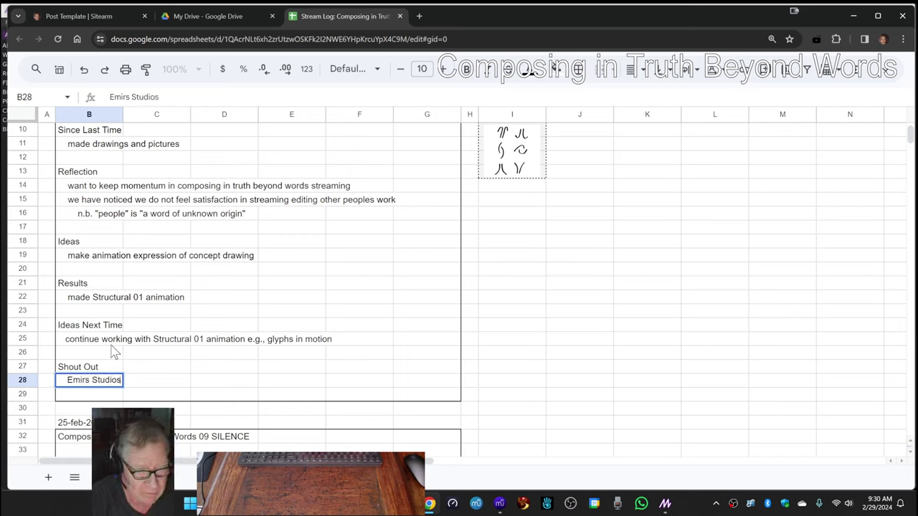
key(Return)
key(Up)
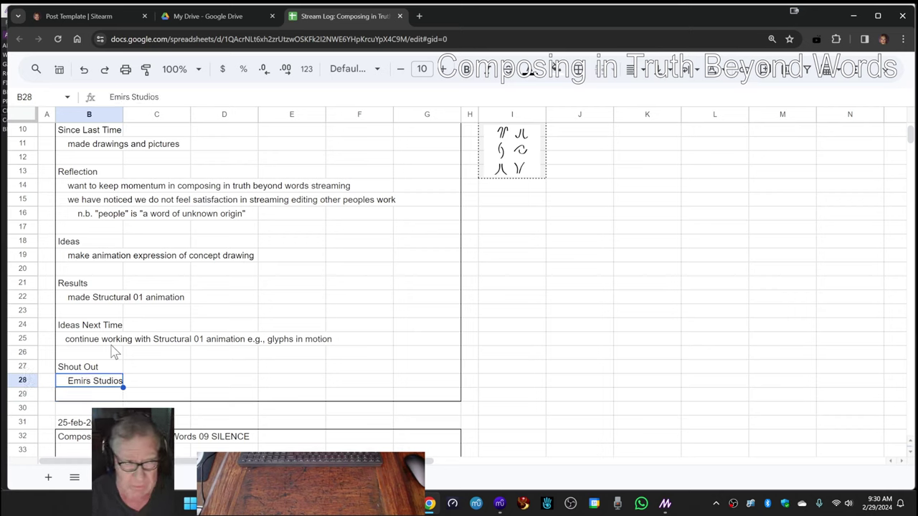